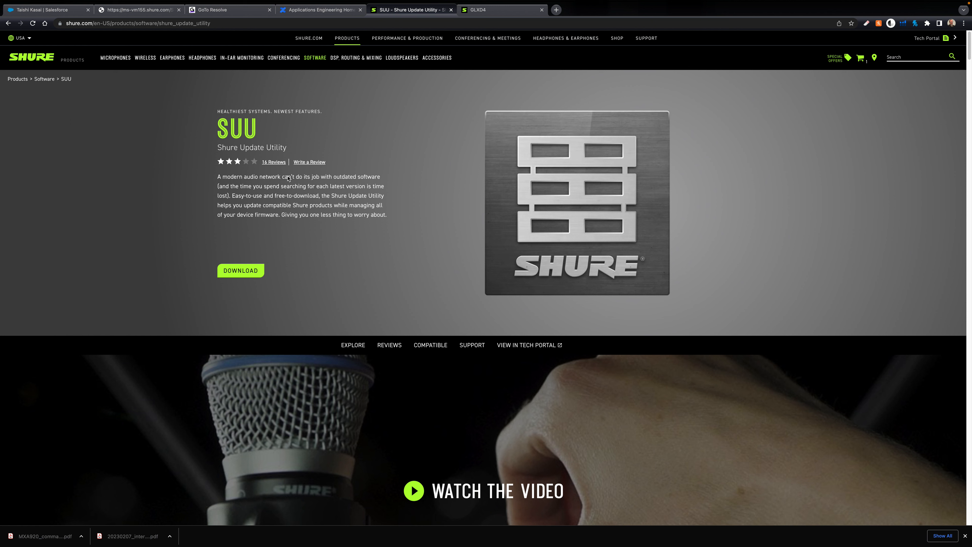
Download the Shure Update Utility from its product page, switch to the utility and dismiss its version information
{"action": "left_click", "coordinate": [245, 272]}
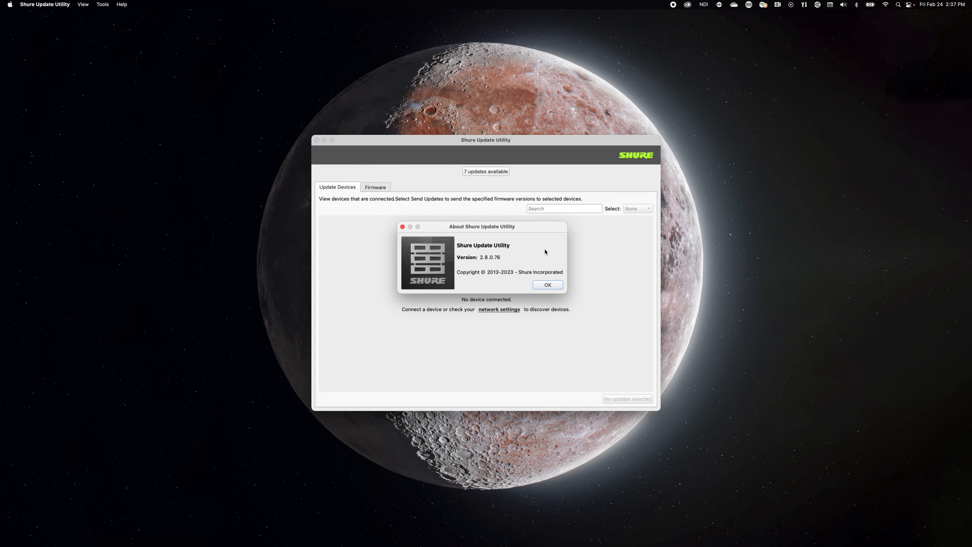
{"action": "left_click", "coordinate": [547, 284]}
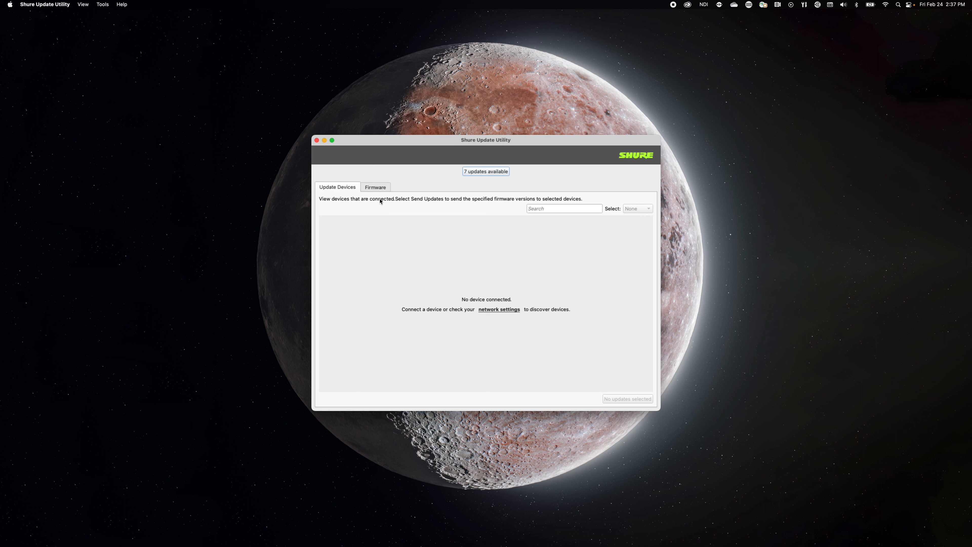
Examine the firmware versions stored on the computer for each Shure device model
{"action": "left_click", "coordinate": [379, 188]}
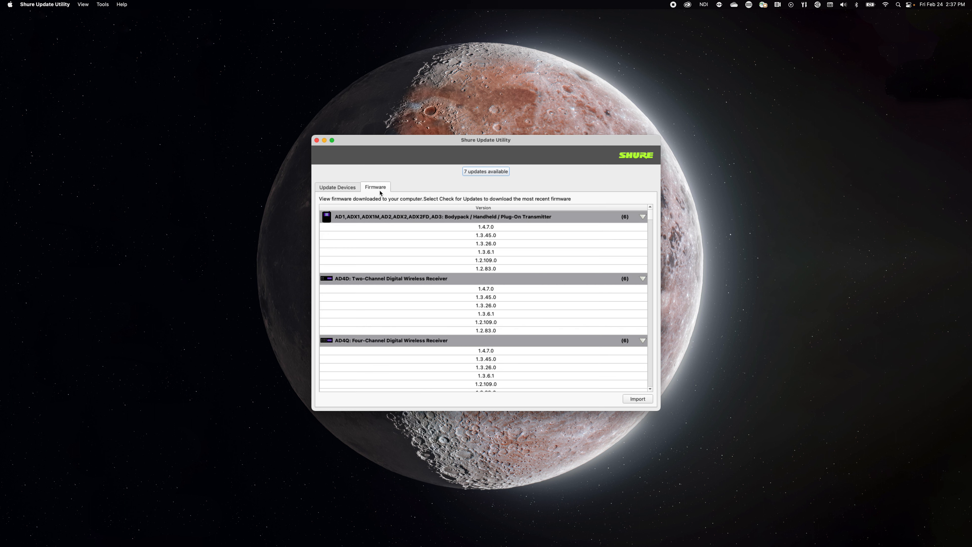
{"action": "left_click", "coordinate": [652, 217]}
{"action": "left_click", "coordinate": [652, 216]}
{"action": "mouse_move", "coordinate": [651, 217]}
{"action": "left_mouse_down"}
{"action": "mouse_move", "coordinate": [647, 384]}
{"action": "mouse_move", "coordinate": [646, 208]}
{"action": "left_mouse_up"}
{"action": "scroll", "coordinate": [509, 298], "scroll_direction": "down", "scroll_amount": 15}
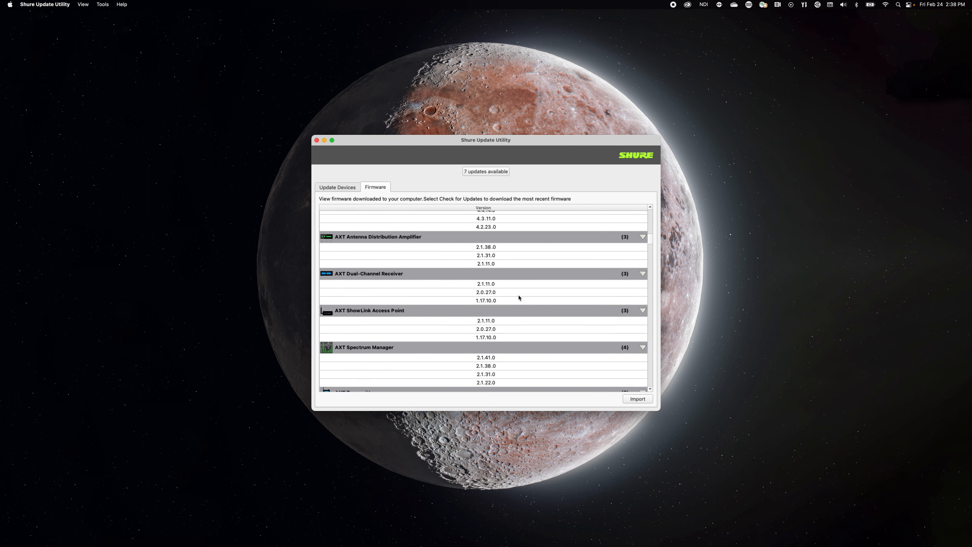
{"action": "scroll", "coordinate": [516, 300], "scroll_direction": "down", "scroll_amount": 3}
{"action": "scroll", "coordinate": [482, 283], "scroll_direction": "up", "scroll_amount": 15}
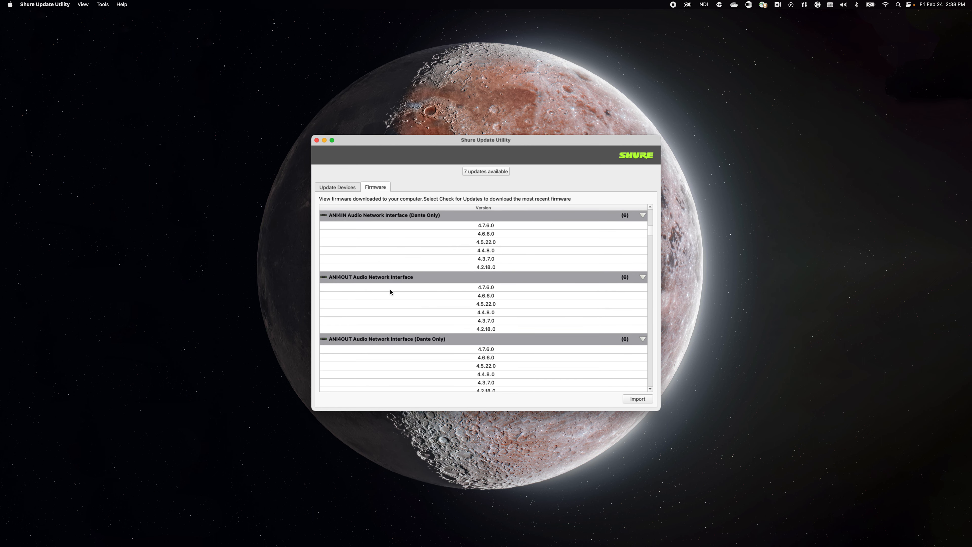
{"action": "scroll", "coordinate": [385, 302], "scroll_direction": "down", "scroll_amount": 10}
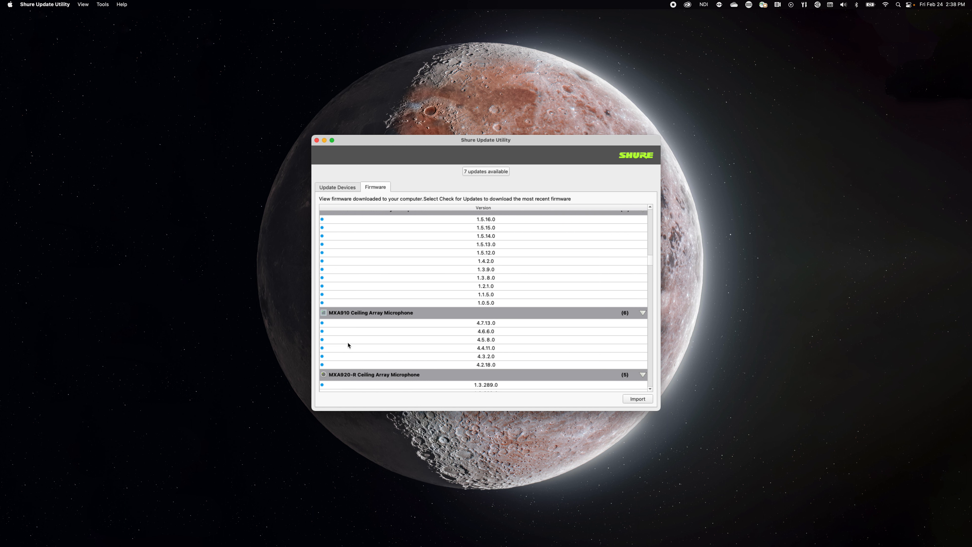
{"action": "scroll", "coordinate": [390, 283], "scroll_direction": "up", "scroll_amount": 15}
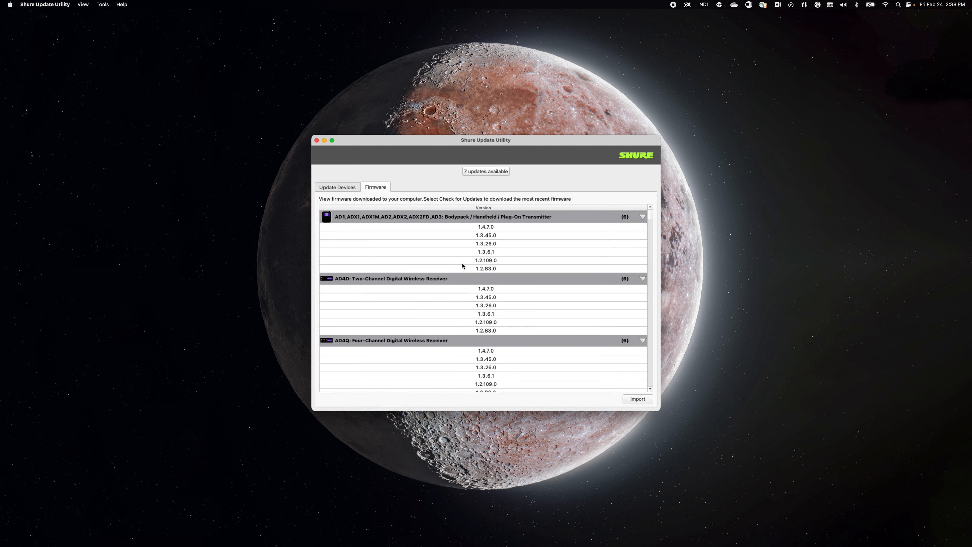
{"action": "scroll", "coordinate": [570, 296], "scroll_direction": "down", "scroll_amount": 5}
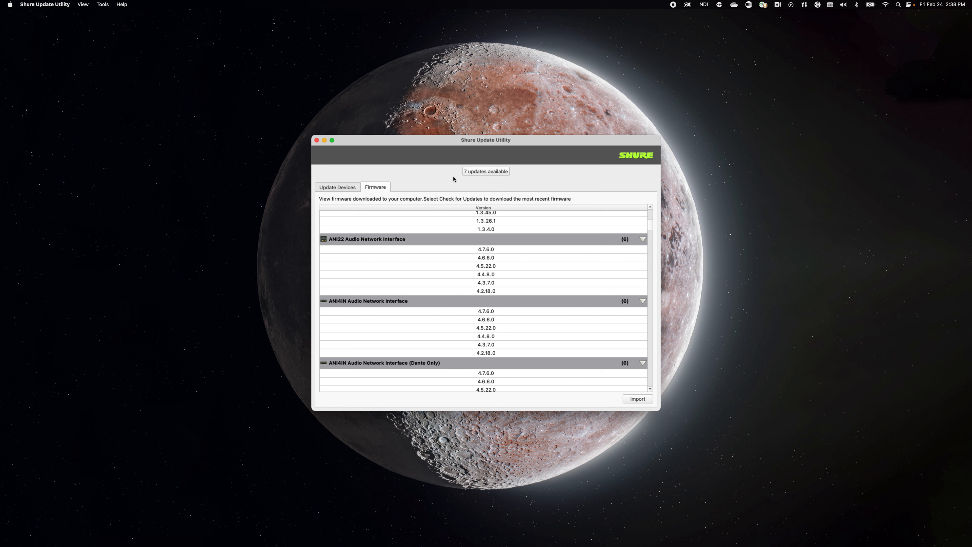
Open the list of firmware updates available to download and clear the selection of every update
{"action": "left_click", "coordinate": [475, 171]}
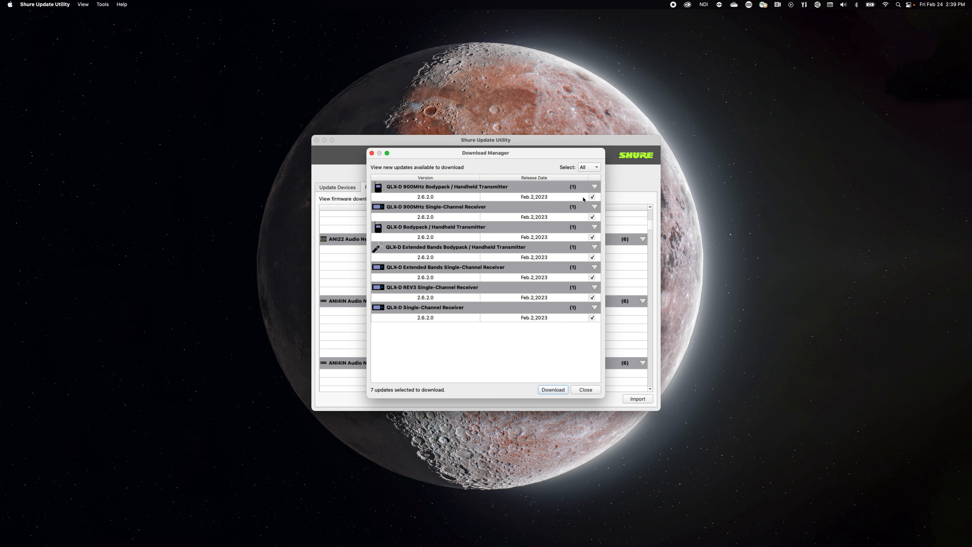
{"action": "left_click", "coordinate": [585, 167]}
{"action": "left_click", "coordinate": [586, 159]}
{"action": "left_click", "coordinate": [593, 197]}
{"action": "left_click", "coordinate": [593, 217]}
{"action": "left_click", "coordinate": [593, 238]}
{"action": "left_click", "coordinate": [593, 258]}
{"action": "left_click", "coordinate": [584, 169]}
{"action": "left_click", "coordinate": [585, 169]}
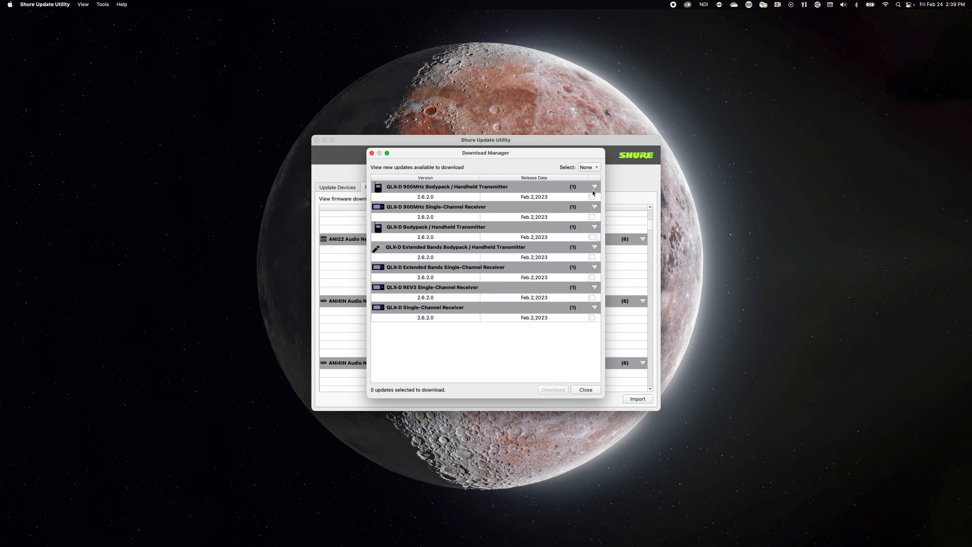
Select all available QLX-D firmware updates, download them and close the Download Manager
{"action": "left_click", "coordinate": [589, 169]}
{"action": "left_click", "coordinate": [586, 176]}
{"action": "left_click", "coordinate": [558, 391]}
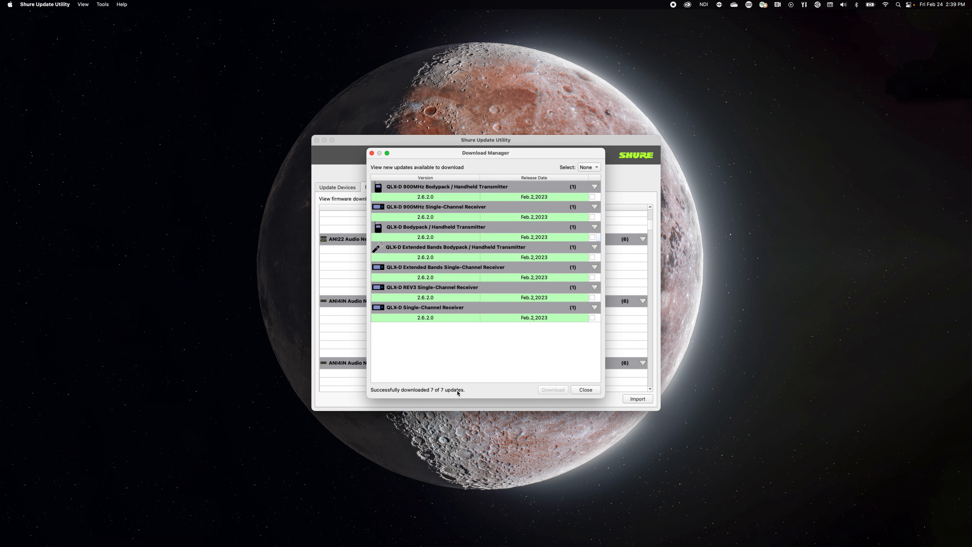
{"action": "left_click", "coordinate": [586, 389]}
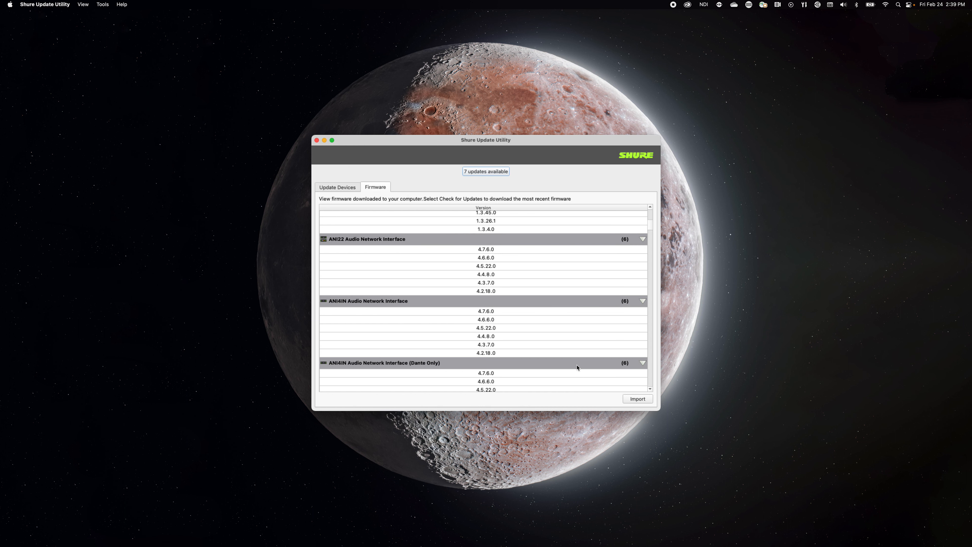
Check again for new firmware updates, dismiss the result and return to the start of the firmware list
{"action": "left_click", "coordinate": [487, 171]}
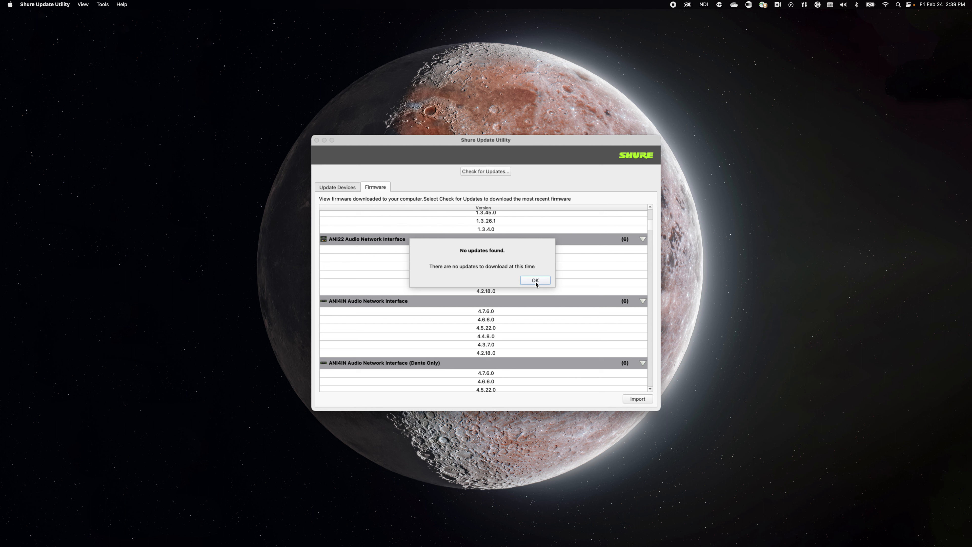
{"action": "left_click", "coordinate": [536, 282]}
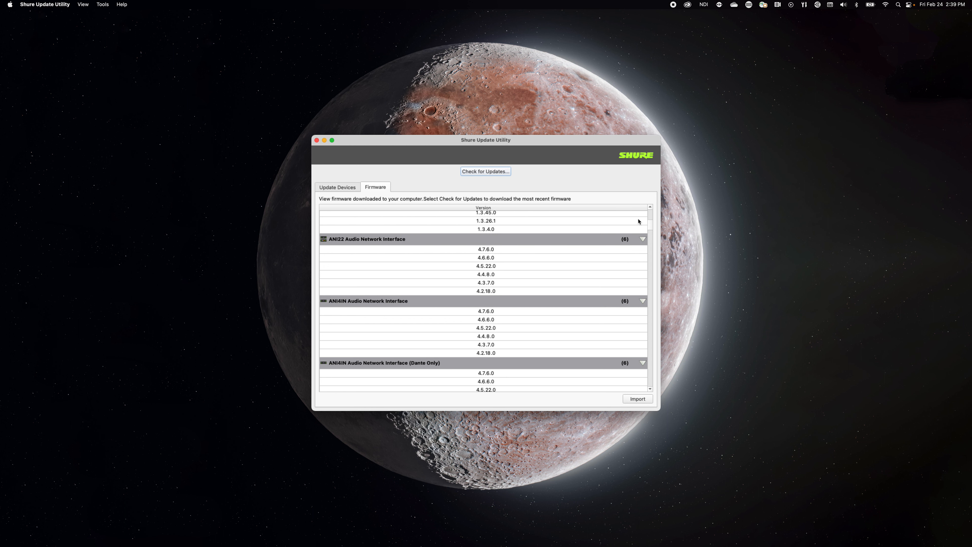
{"action": "left_click", "coordinate": [650, 219]}
{"action": "left_click_drag", "start_coordinate": [650, 219], "coordinate": [647, 215]}
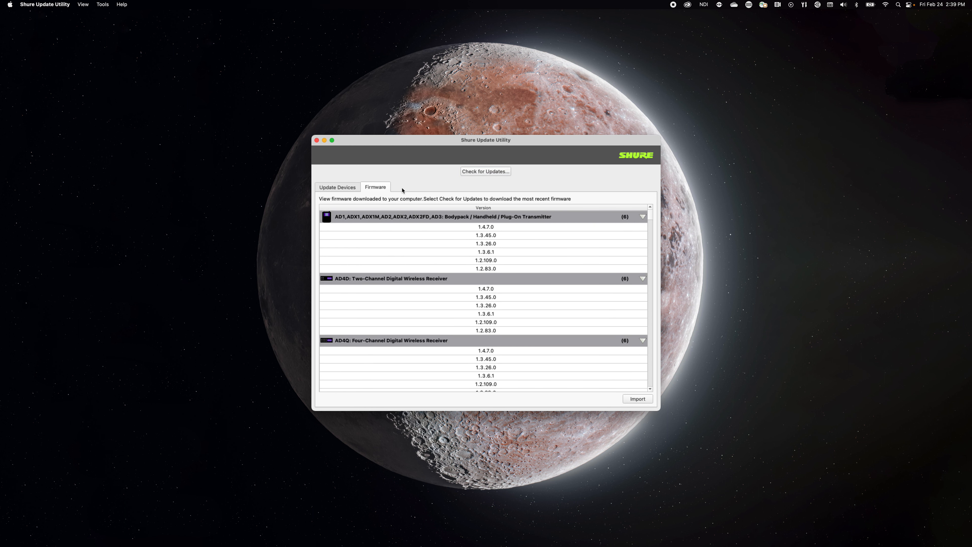
Show the connected devices view and set the utility's network interface to en13 in the preferences
{"action": "left_click", "coordinate": [346, 190]}
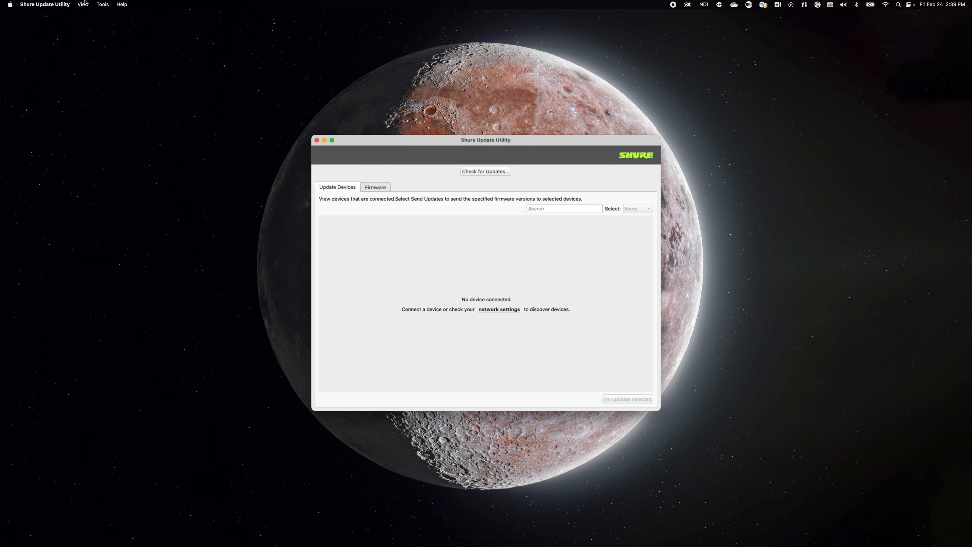
{"action": "left_click", "coordinate": [47, 4]}
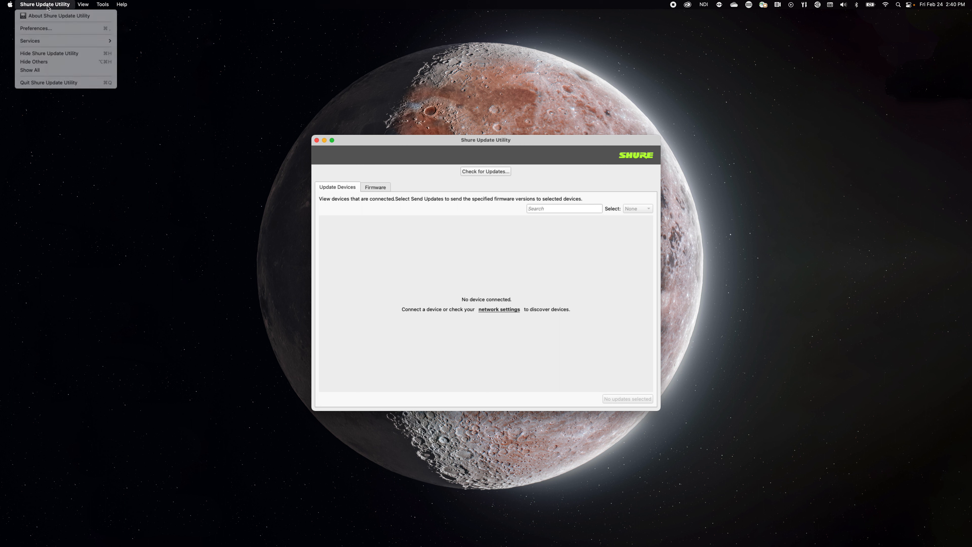
{"action": "left_click", "coordinate": [50, 32]}
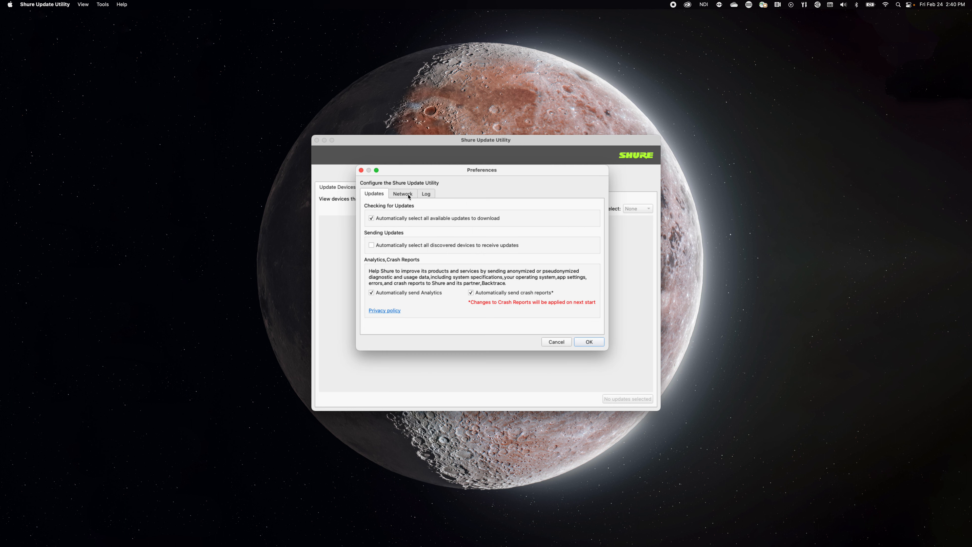
{"action": "left_click", "coordinate": [409, 196]}
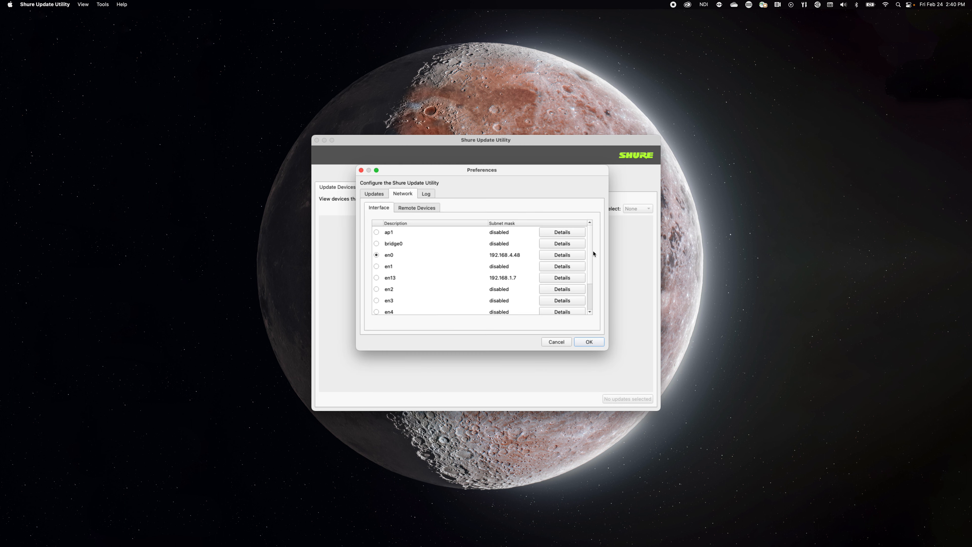
{"action": "mouse_move", "coordinate": [592, 239]}
{"action": "left_mouse_down"}
{"action": "mouse_move", "coordinate": [589, 272]}
{"action": "mouse_move", "coordinate": [591, 243]}
{"action": "left_mouse_up"}
{"action": "left_click", "coordinate": [377, 278]}
{"action": "left_click", "coordinate": [590, 342]}
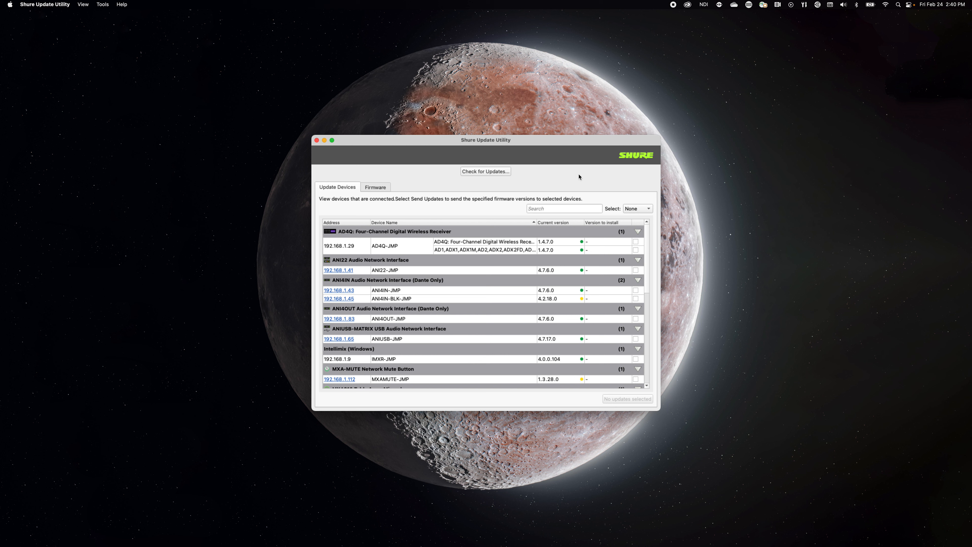
Move the utility window higher, review the discovered devices and open the web page of the ANI22-JMP device
{"action": "left_click_drag", "start_coordinate": [571, 142], "coordinate": [566, 100]}
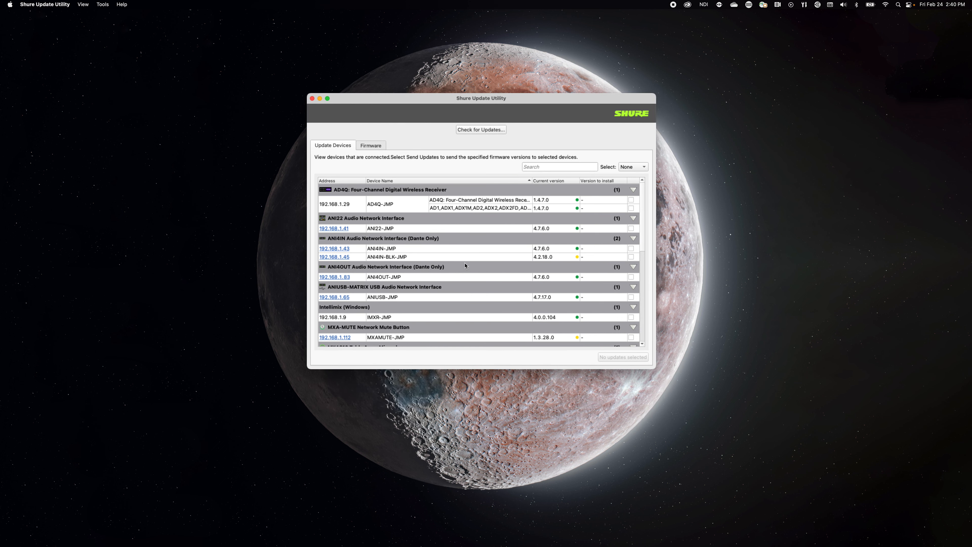
{"action": "scroll", "coordinate": [384, 245], "scroll_direction": "down", "scroll_amount": 5}
{"action": "scroll", "coordinate": [397, 253], "scroll_direction": "up", "scroll_amount": 5}
{"action": "scroll", "coordinate": [343, 252], "scroll_direction": "down", "scroll_amount": 10}
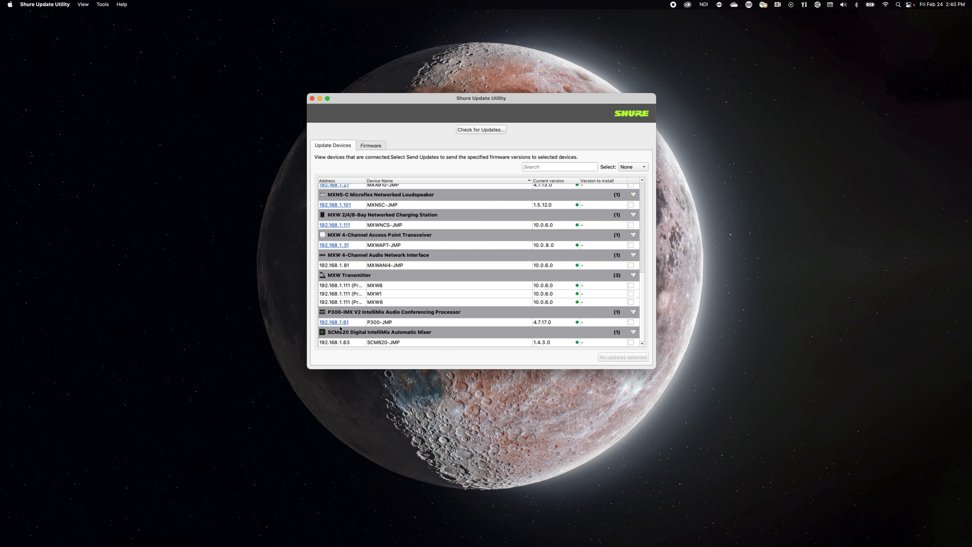
{"action": "scroll", "coordinate": [339, 283], "scroll_direction": "up", "scroll_amount": 10}
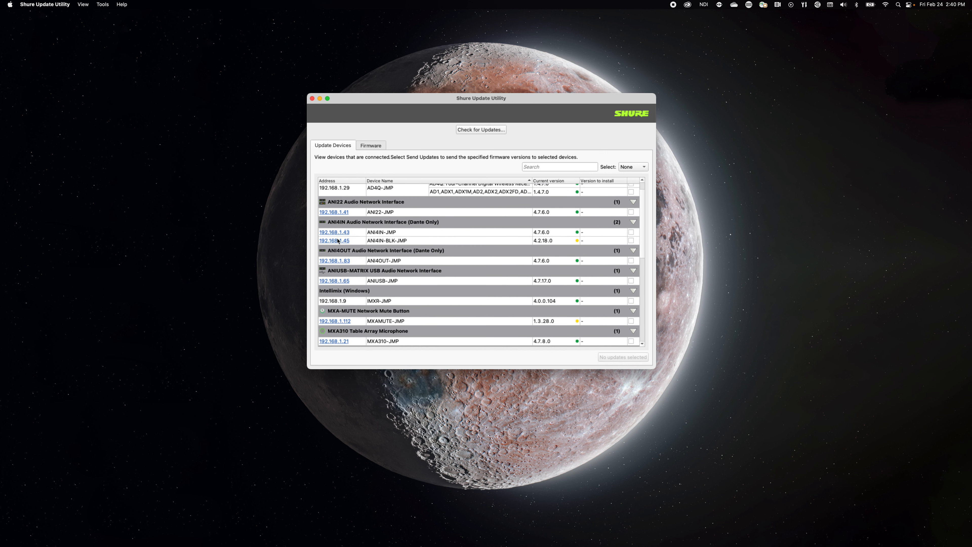
{"action": "scroll", "coordinate": [338, 241], "scroll_direction": "up", "scroll_amount": 1}
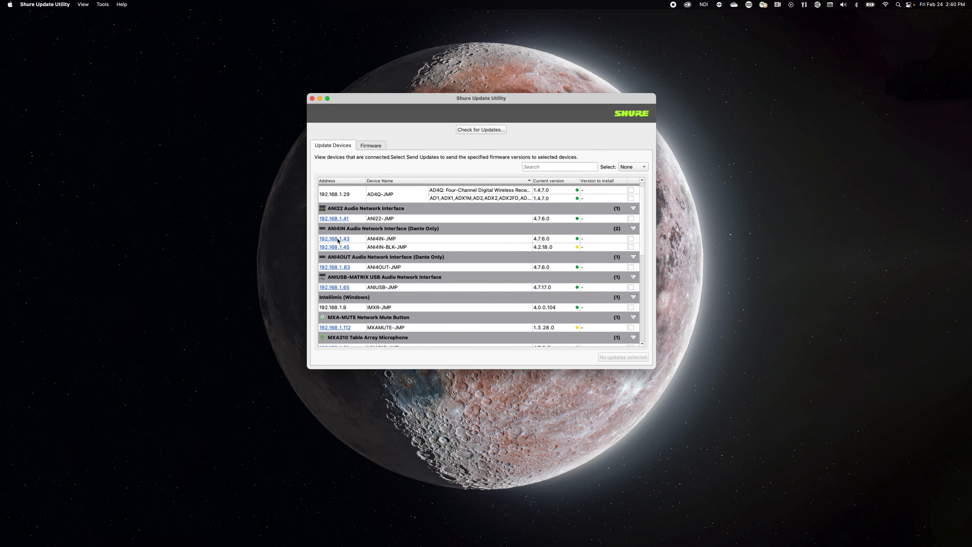
{"action": "left_click", "coordinate": [339, 220]}
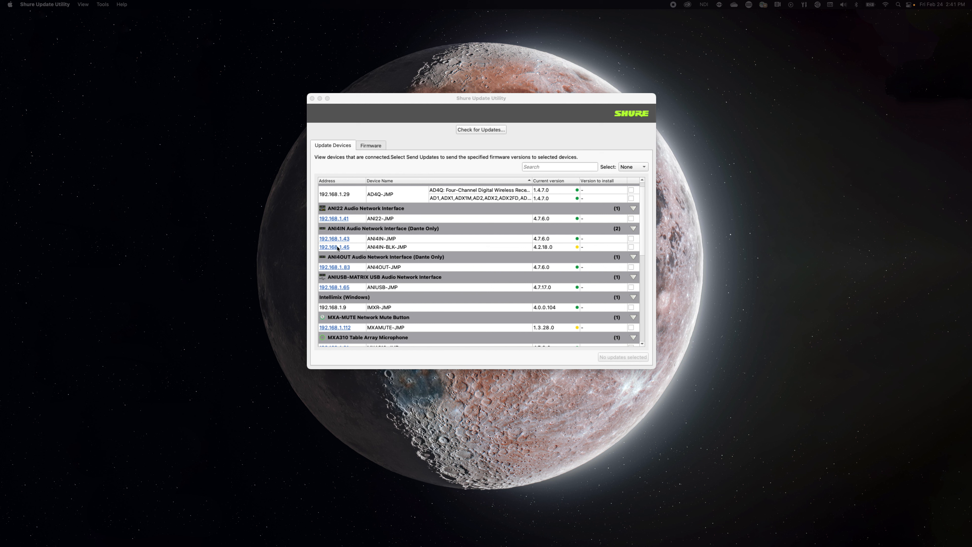
Examine the current firmware version and update status of each discovered device
{"action": "scroll", "coordinate": [414, 230], "scroll_direction": "down", "scroll_amount": 10}
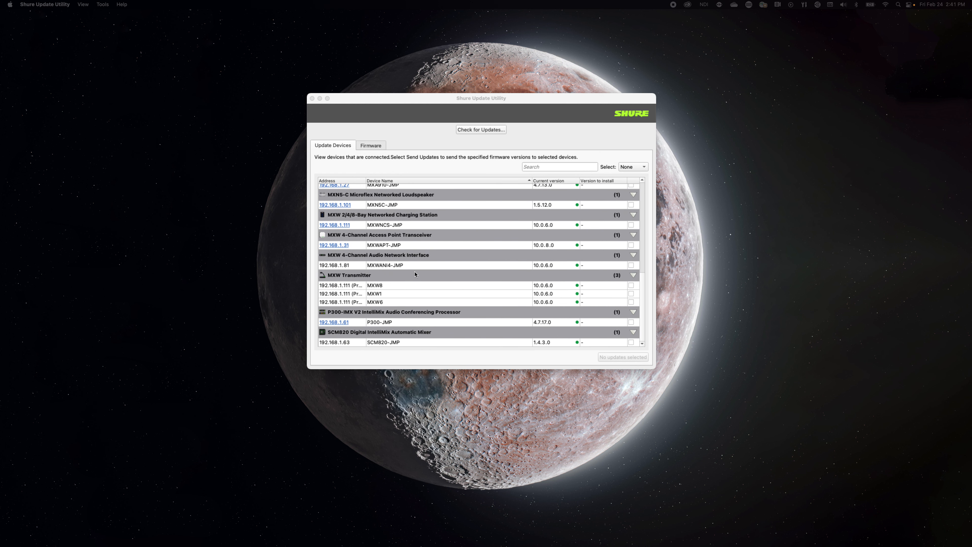
{"action": "scroll", "coordinate": [398, 241], "scroll_direction": "up", "scroll_amount": 10}
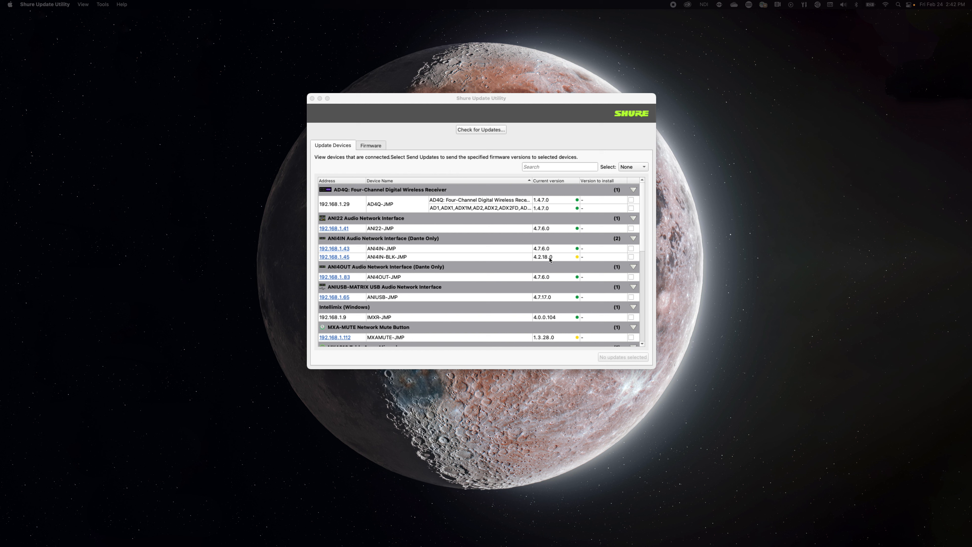
{"action": "scroll", "coordinate": [552, 340], "scroll_direction": "down", "scroll_amount": 1}
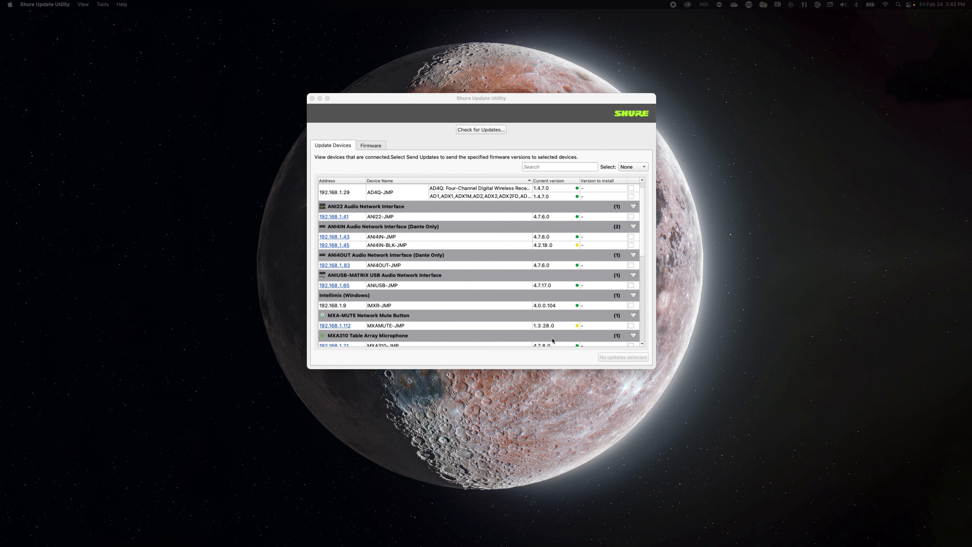
{"action": "scroll", "coordinate": [549, 276], "scroll_direction": "down", "scroll_amount": 1}
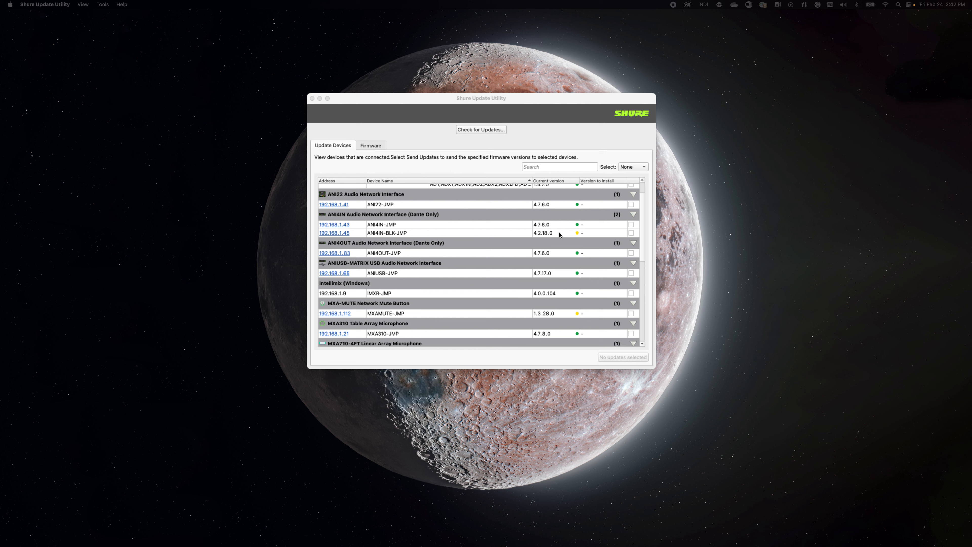
{"action": "scroll", "coordinate": [560, 236], "scroll_direction": "up", "scroll_amount": 2}
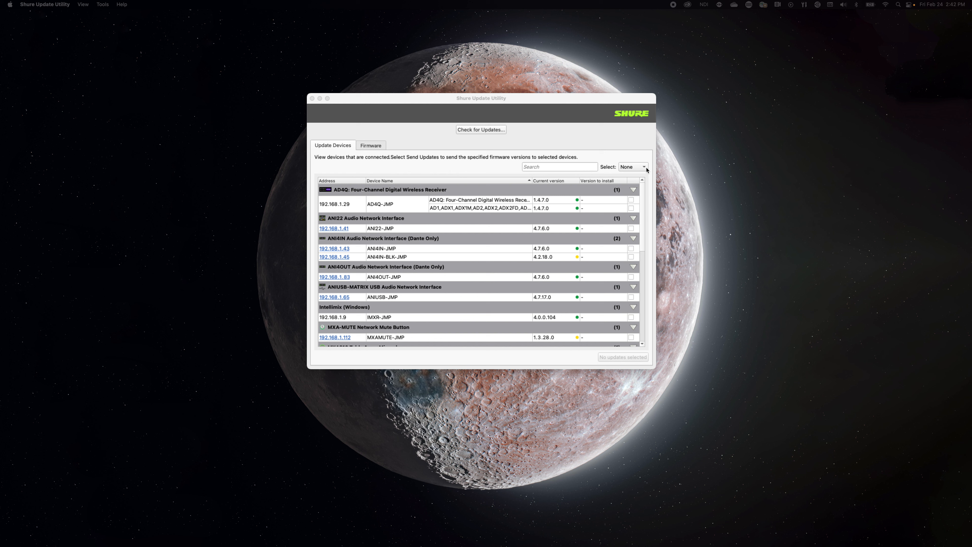
Select all discovered devices for updating and review the version to install for each one
{"action": "left_click", "coordinate": [639, 169]}
{"action": "left_click", "coordinate": [638, 168]}
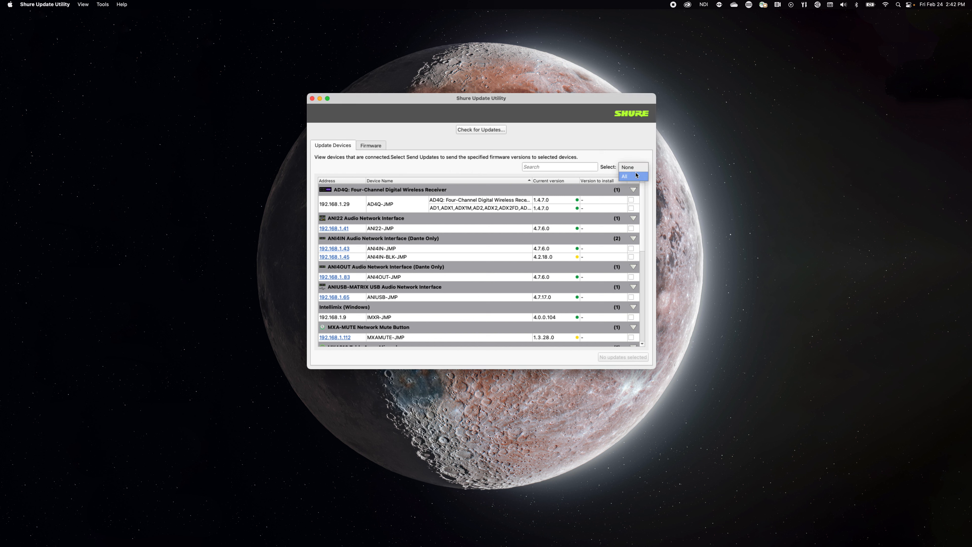
{"action": "left_click", "coordinate": [636, 175]}
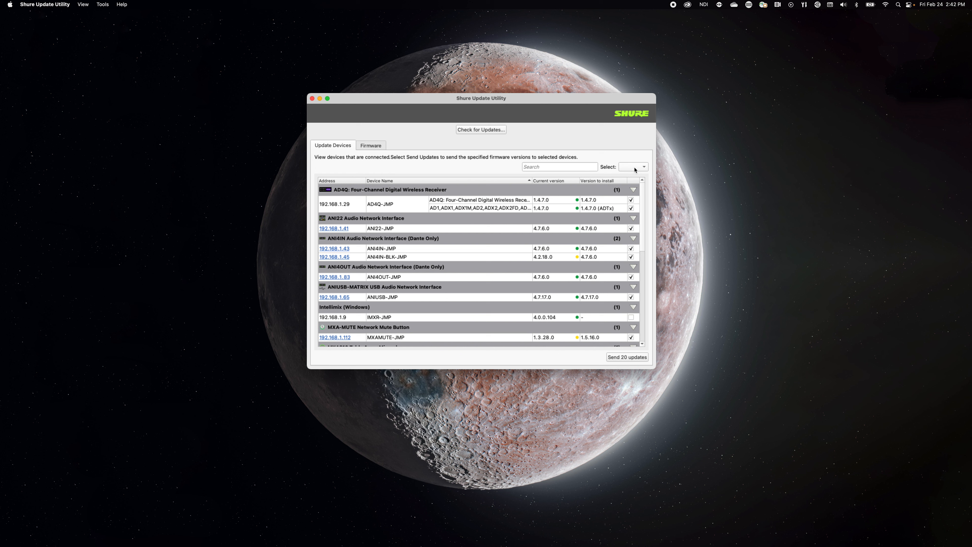
{"action": "left_click_drag", "start_coordinate": [641, 188], "coordinate": [642, 231]}
{"action": "scroll", "coordinate": [550, 228], "scroll_direction": "up", "scroll_amount": 5}
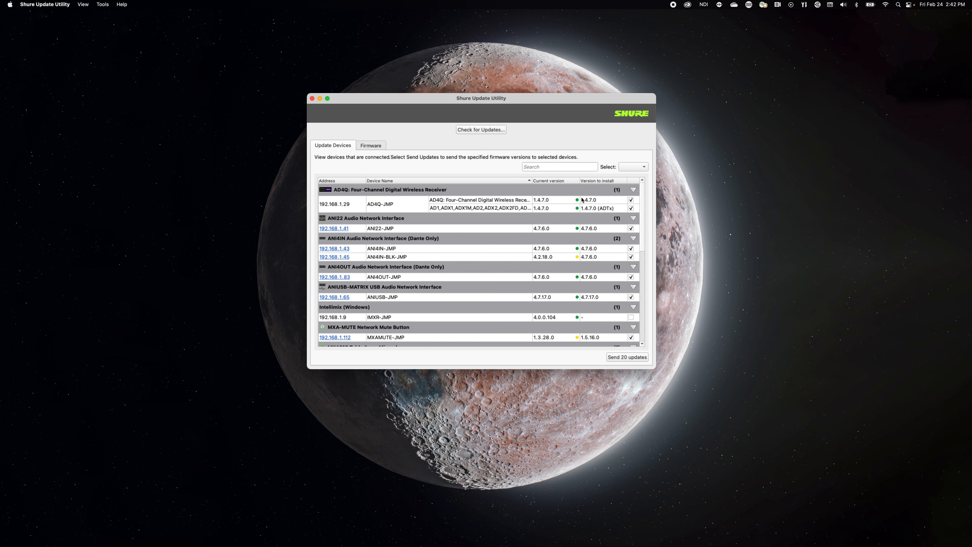
{"action": "left_click", "coordinate": [629, 168]}
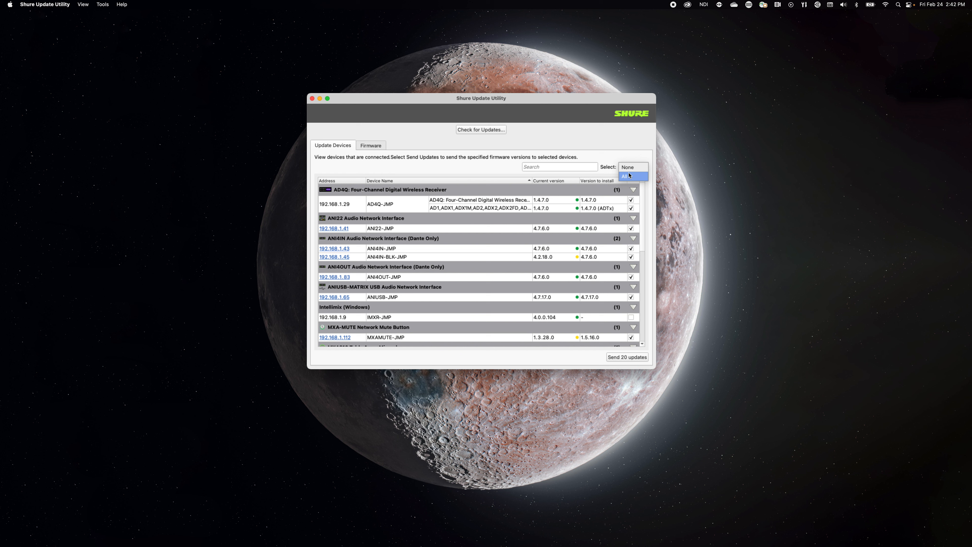
{"action": "left_click", "coordinate": [629, 177]}
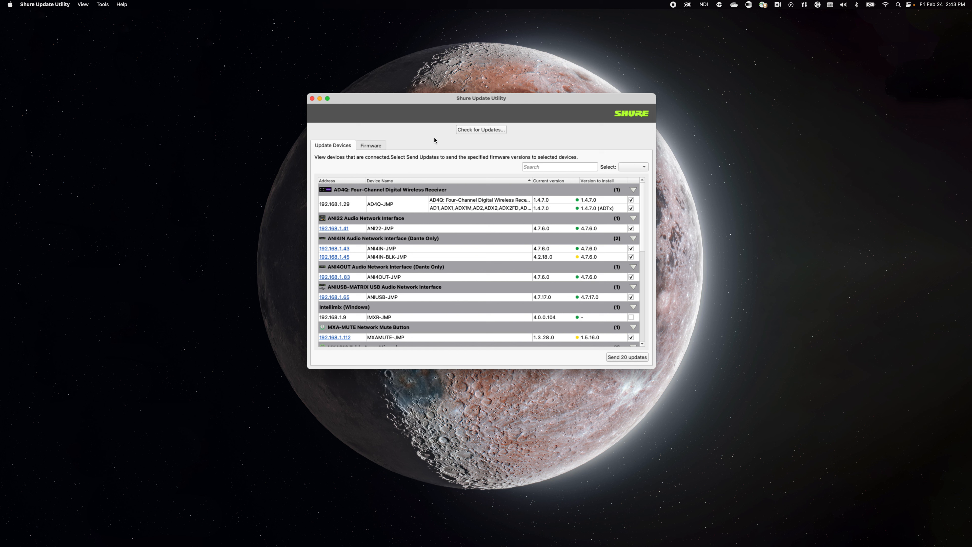
Move the utility window slightly higher and clear the update selection for all devices
{"action": "mouse_move", "coordinate": [558, 100]}
{"action": "left_mouse_down"}
{"action": "mouse_move", "coordinate": [551, 168]}
{"action": "mouse_move", "coordinate": [560, 89]}
{"action": "left_mouse_up"}
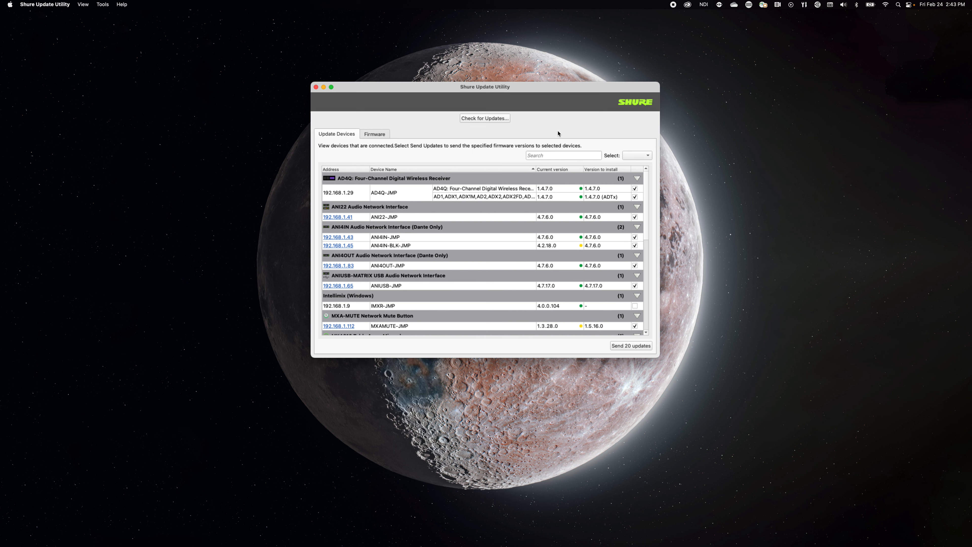
{"action": "left_click", "coordinate": [637, 156]}
{"action": "left_click", "coordinate": [631, 156]}
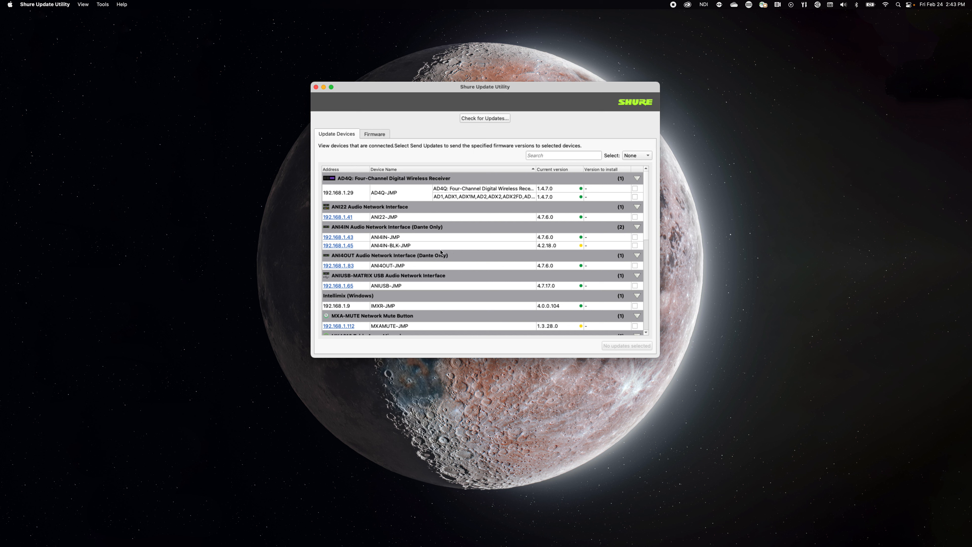
Select only the outdated ANI4IN-BLK-JMP and MXAMUTE-JMP devices for updating
{"action": "scroll", "coordinate": [563, 293], "scroll_direction": "down", "scroll_amount": 2}
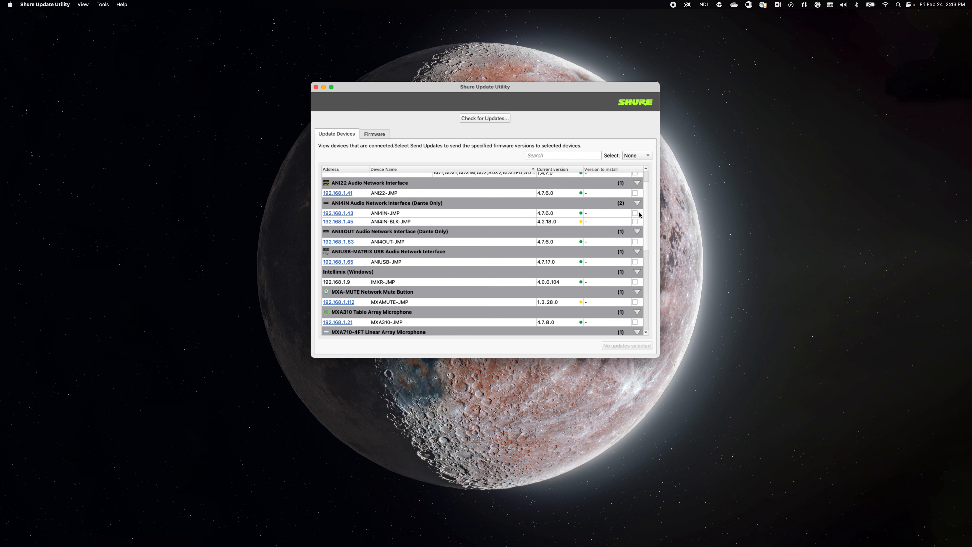
{"action": "left_click", "coordinate": [646, 205]}
{"action": "left_click_drag", "start_coordinate": [647, 204], "coordinate": [427, 214]}
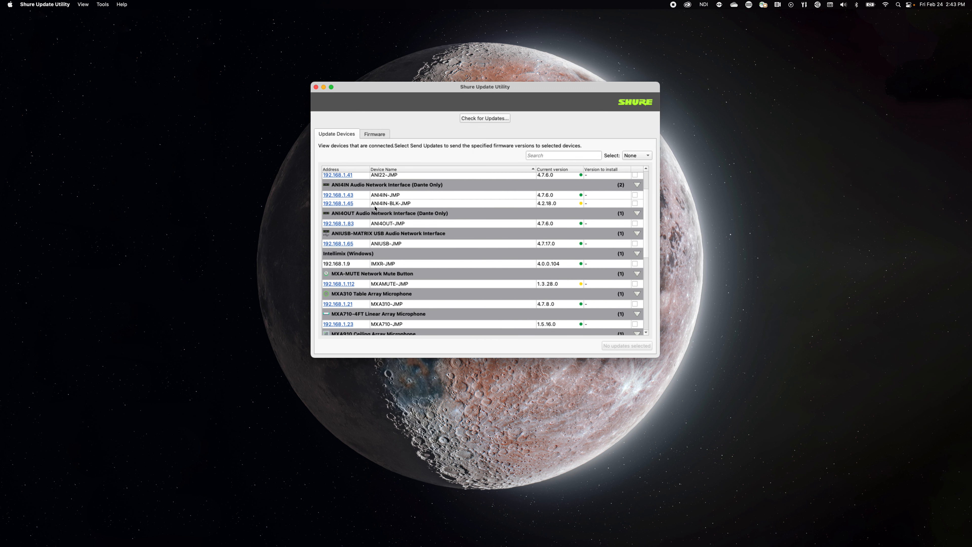
{"action": "left_click", "coordinate": [635, 203]}
{"action": "left_click", "coordinate": [635, 284]}
Review the update status and selection of every device in the list, from the AD4Q-JMP receiver to the P300-JMP processor
{"action": "left_click", "coordinate": [645, 205]}
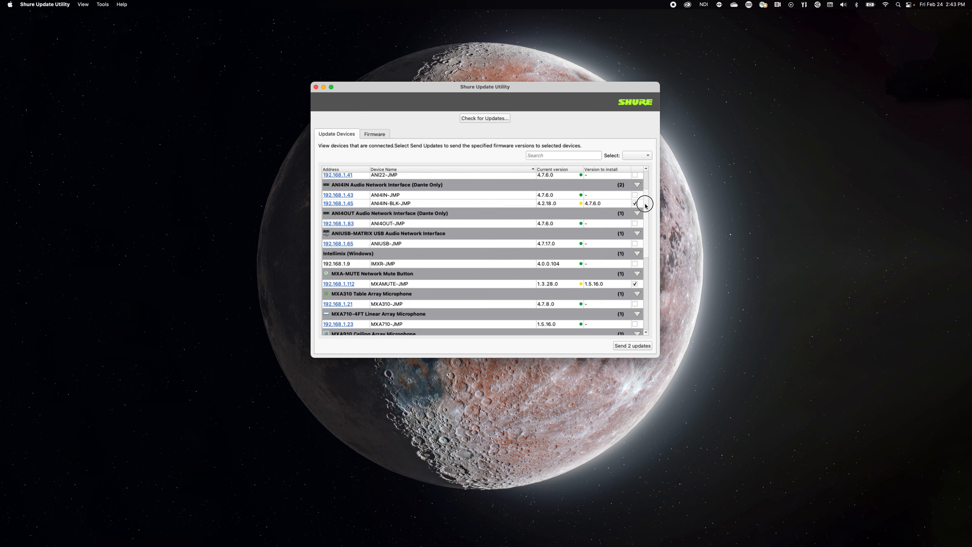
{"action": "scroll", "coordinate": [646, 205], "scroll_direction": "down", "scroll_amount": 1}
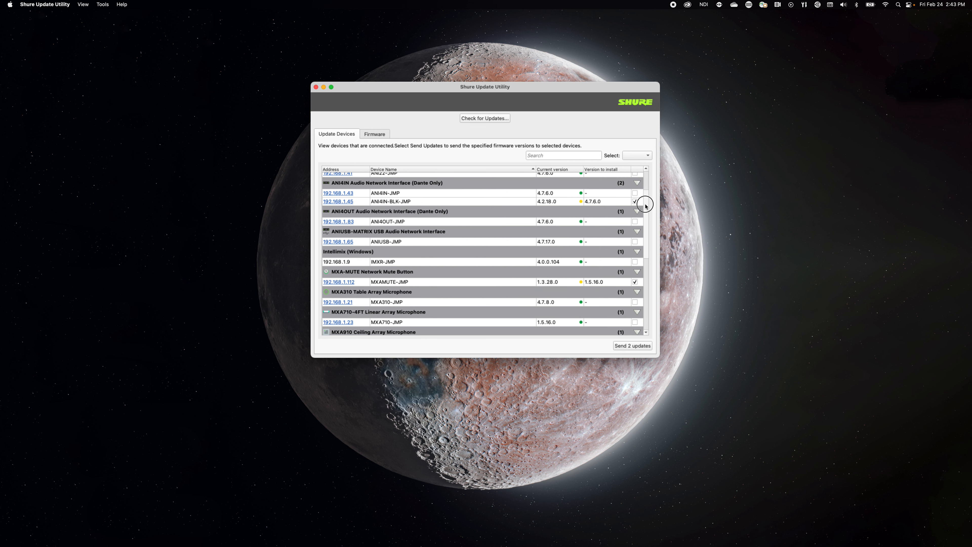
{"action": "left_click_drag", "start_coordinate": [646, 205], "coordinate": [644, 187]}
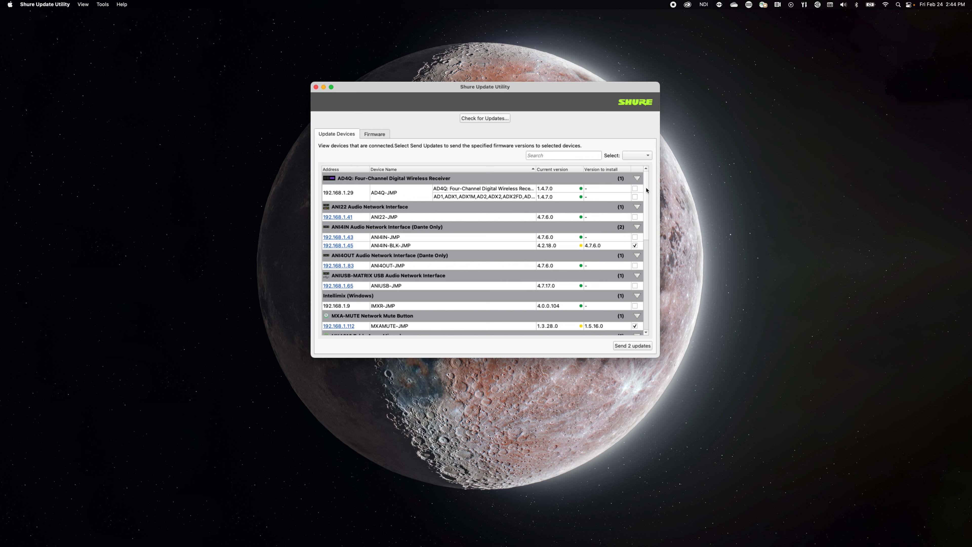
{"action": "left_click_drag", "start_coordinate": [644, 205], "coordinate": [649, 280]}
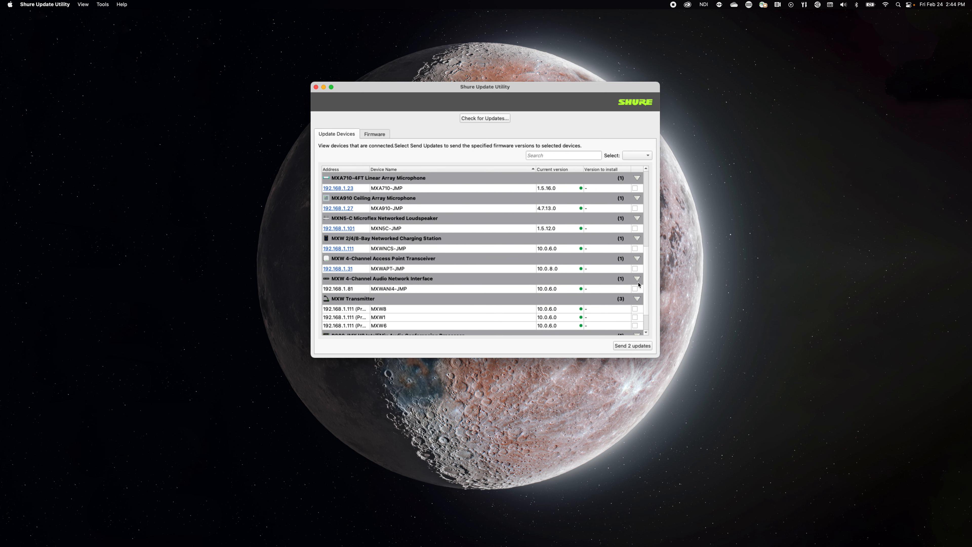
{"action": "scroll", "coordinate": [601, 313], "scroll_direction": "down", "scroll_amount": 1}
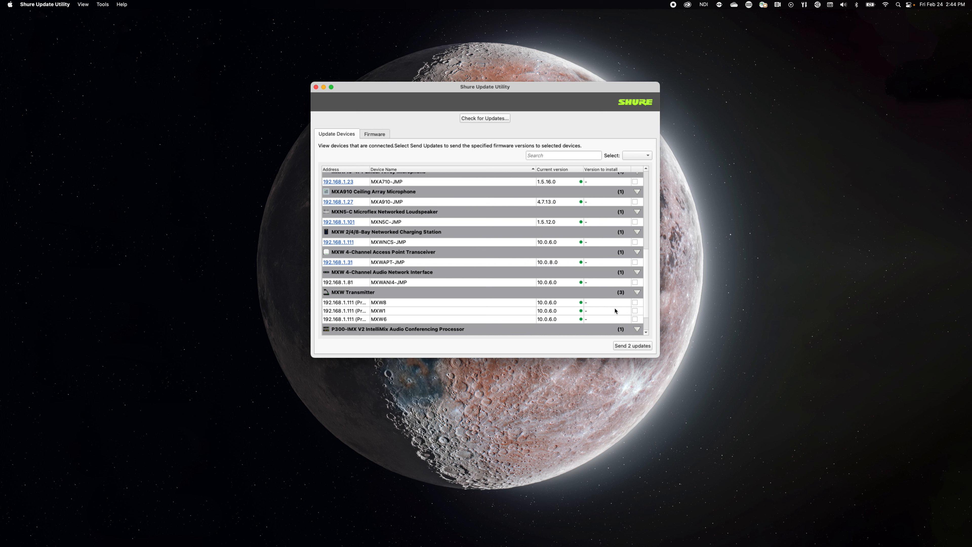
{"action": "left_click", "coordinate": [647, 280]}
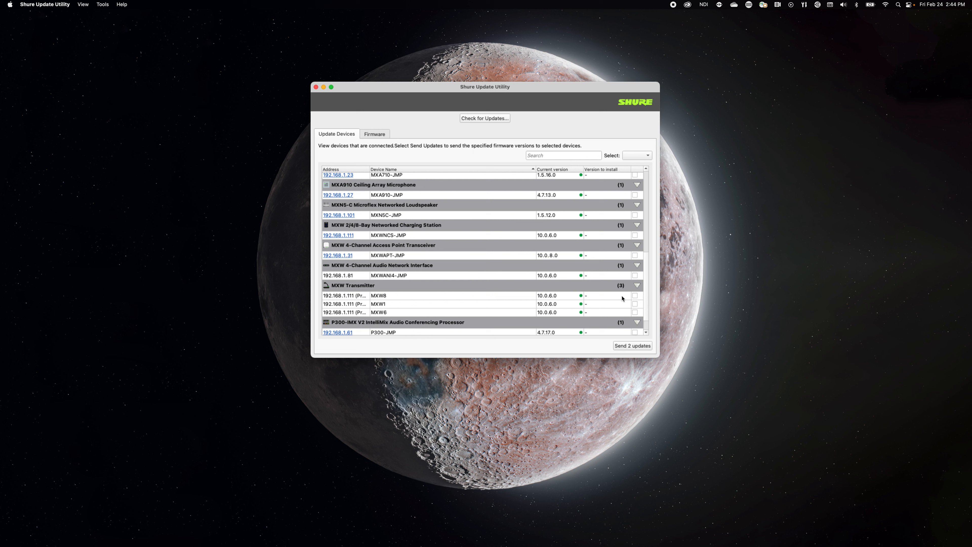
{"action": "left_click_drag", "start_coordinate": [644, 286], "coordinate": [646, 214]}
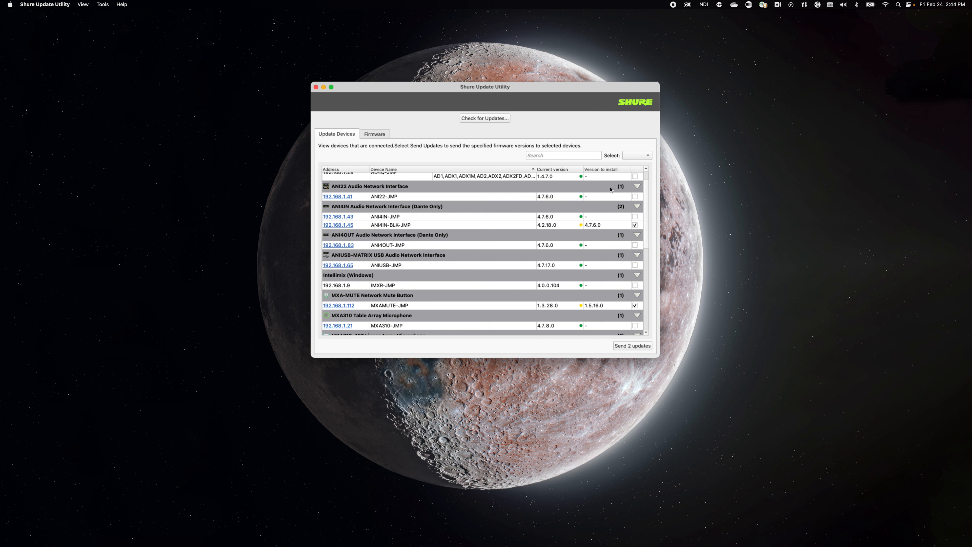
{"action": "left_click", "coordinate": [646, 168]}
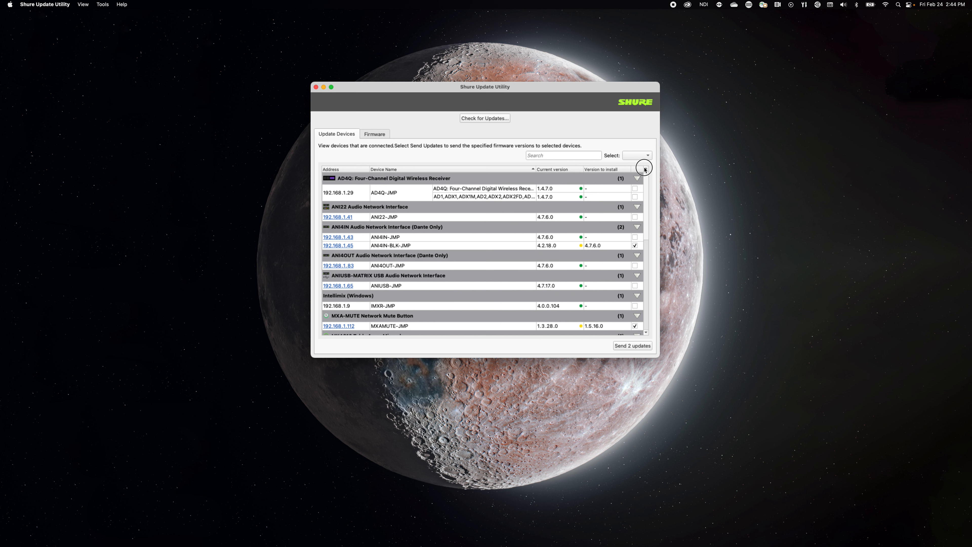
Choose firmware version 4.7.6.0 as the version to install on the ANI22-JMP device
{"action": "left_click", "coordinate": [601, 217]}
{"action": "left_click", "coordinate": [603, 218]}
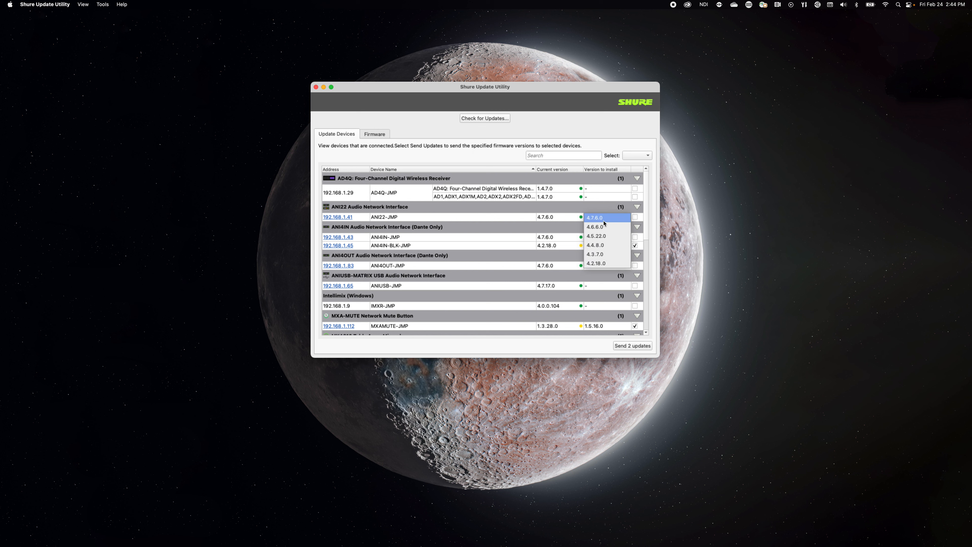
{"action": "left_click", "coordinate": [606, 217]}
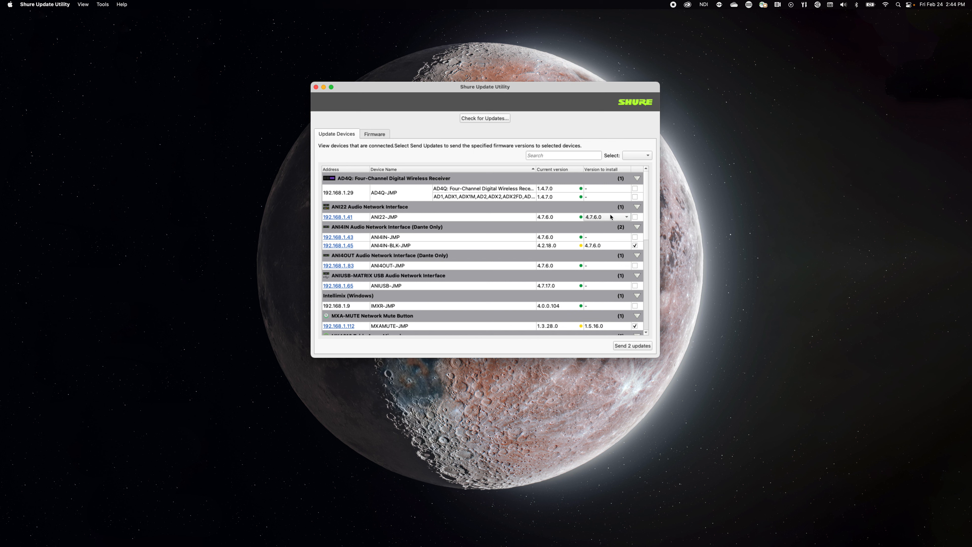
Choose firmware version 5.2.2.0 for the MXW8 transmitter, and remove that transmitter from the update selection again
{"action": "left_click_drag", "start_coordinate": [646, 207], "coordinate": [655, 287]}
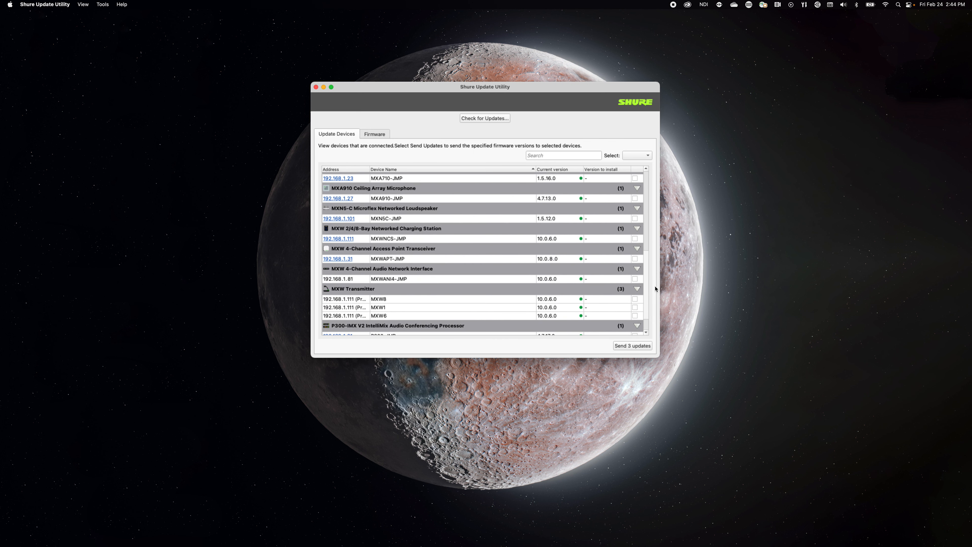
{"action": "left_click", "coordinate": [595, 308]}
{"action": "left_click", "coordinate": [596, 308]}
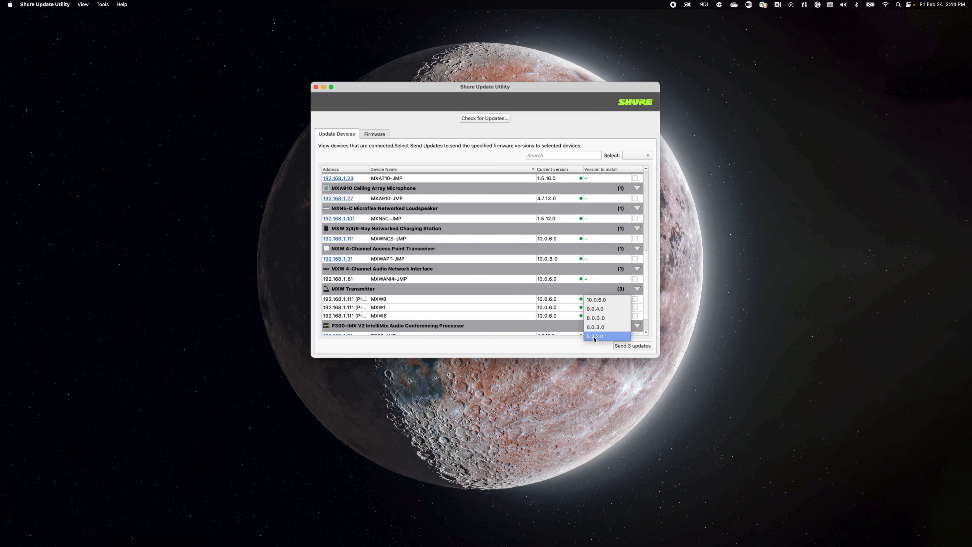
{"action": "left_click", "coordinate": [601, 337]}
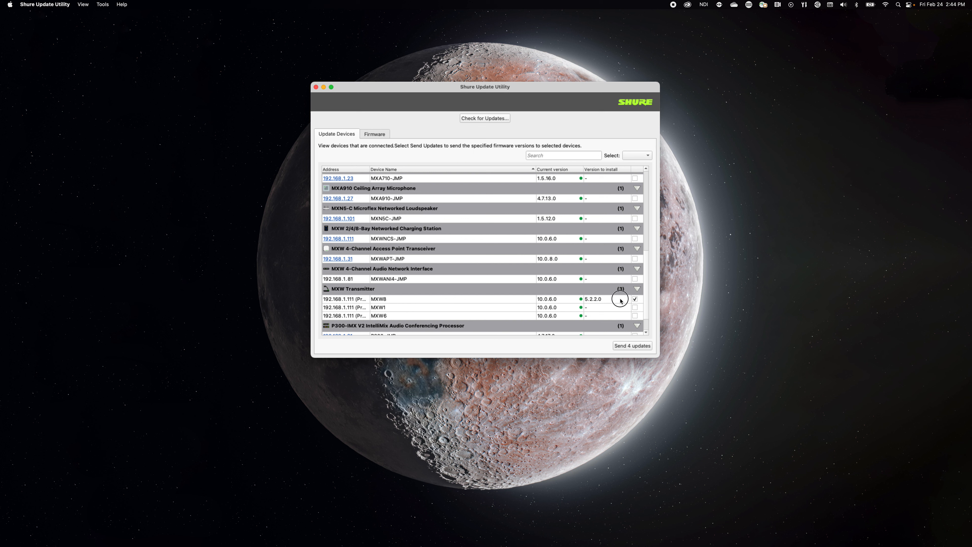
{"action": "left_click", "coordinate": [635, 300]}
Deselect the ANI22-JMP device and send the updates to ANI4IN-BLK-JMP and MXAMUTE-JMP
{"action": "left_click_drag", "start_coordinate": [646, 260], "coordinate": [644, 280]}
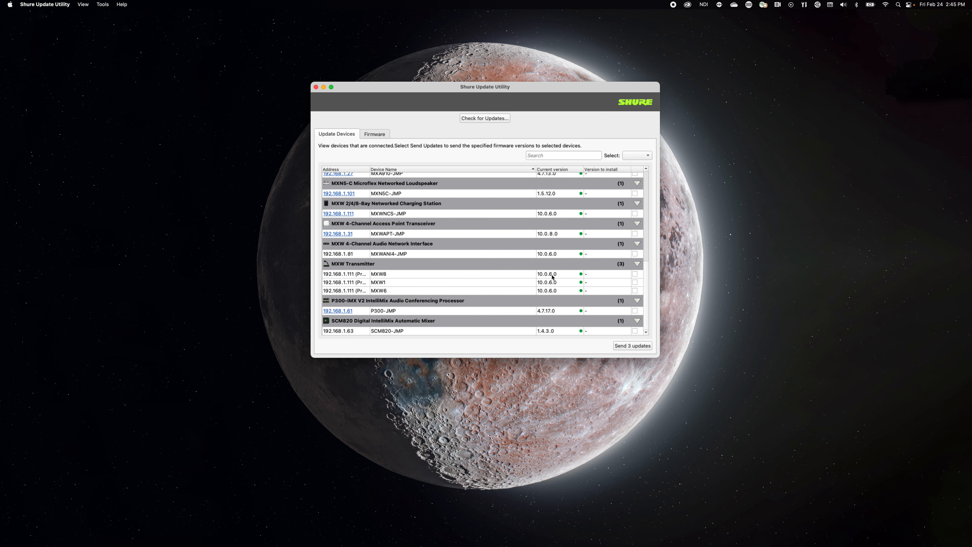
{"action": "left_click_drag", "start_coordinate": [646, 275], "coordinate": [646, 194]}
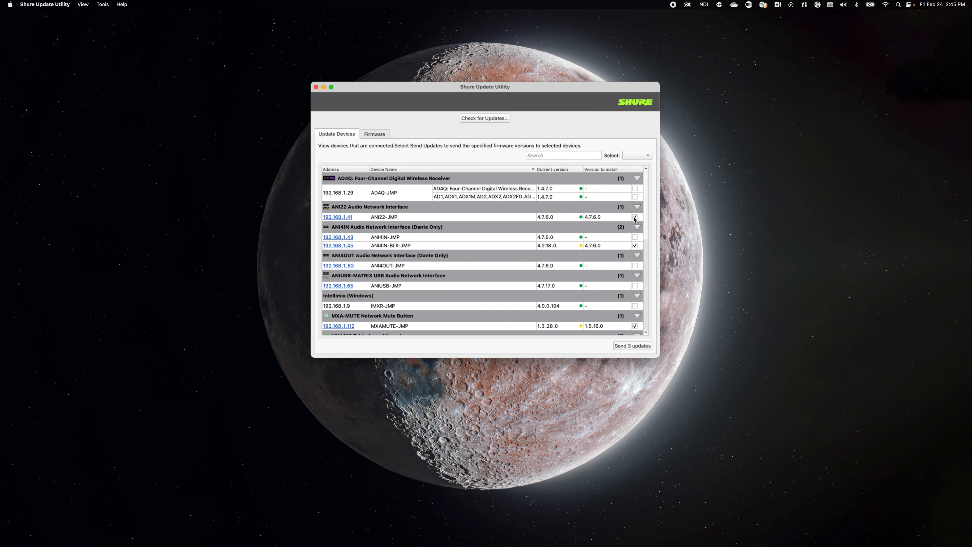
{"action": "left_click", "coordinate": [635, 217]}
{"action": "left_click", "coordinate": [632, 346]}
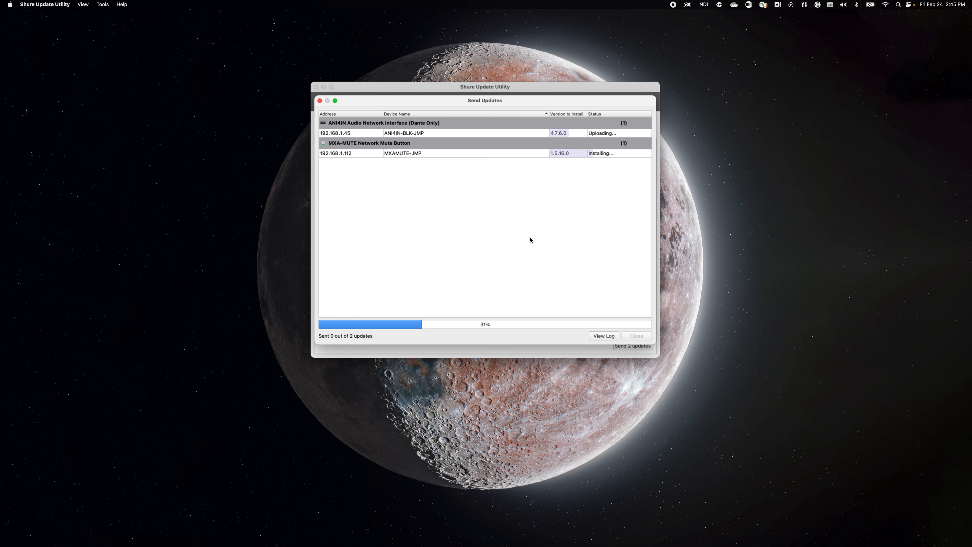
Move the Send Updates progress window aside to uncover the device list behind it
{"action": "left_click_drag", "start_coordinate": [421, 100], "coordinate": [148, 177]}
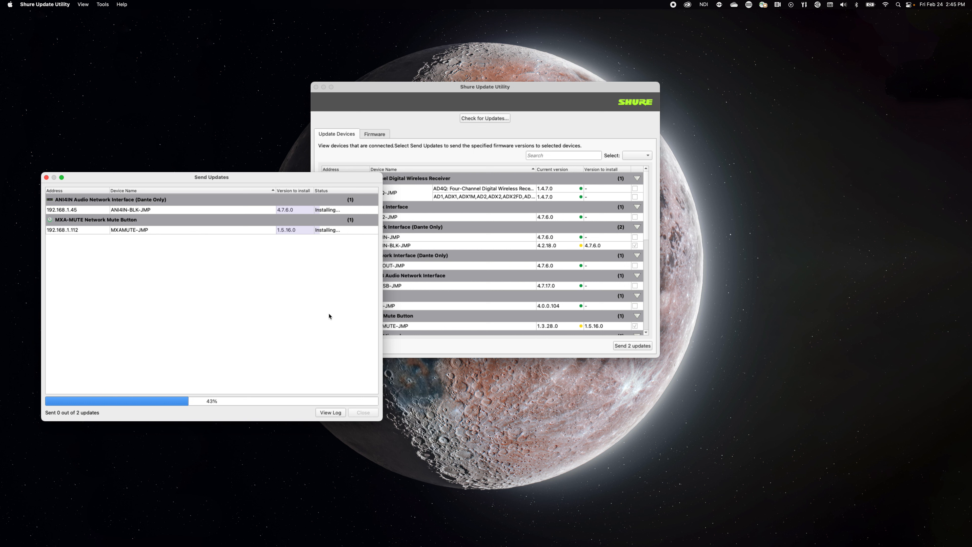
{"action": "left_click_drag", "start_coordinate": [270, 178], "coordinate": [290, 204]}
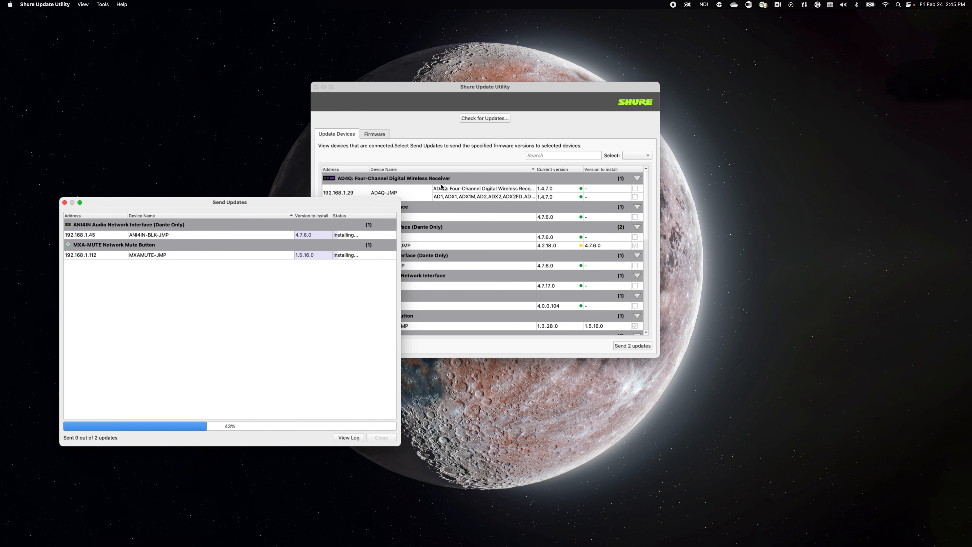